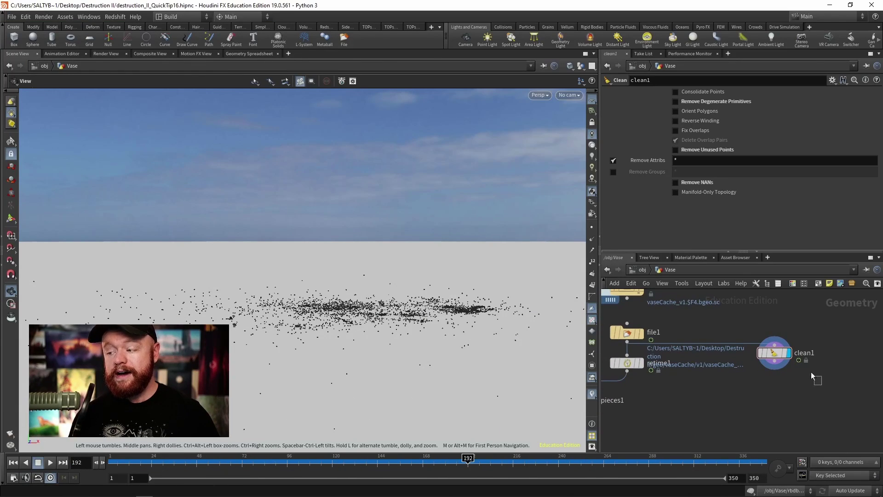
Step: Select clean1 and rewind the simulation to around frame 42
click(774, 353)
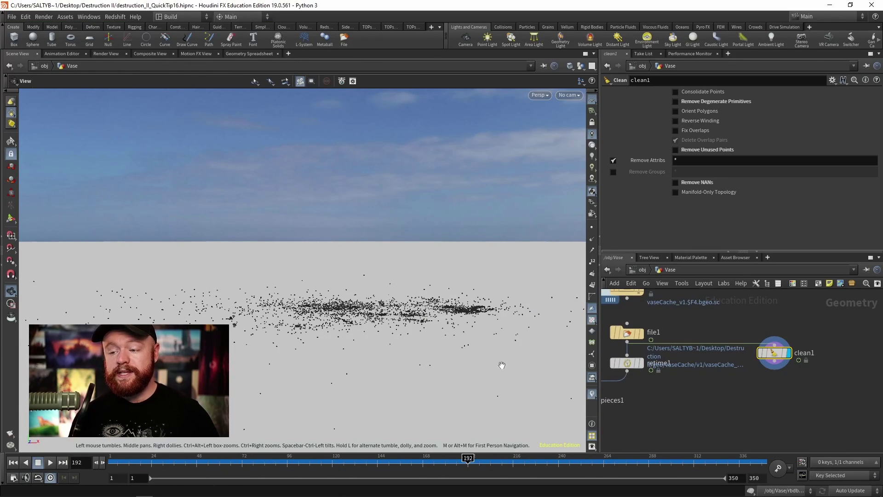
drag(248, 460, 402, 462)
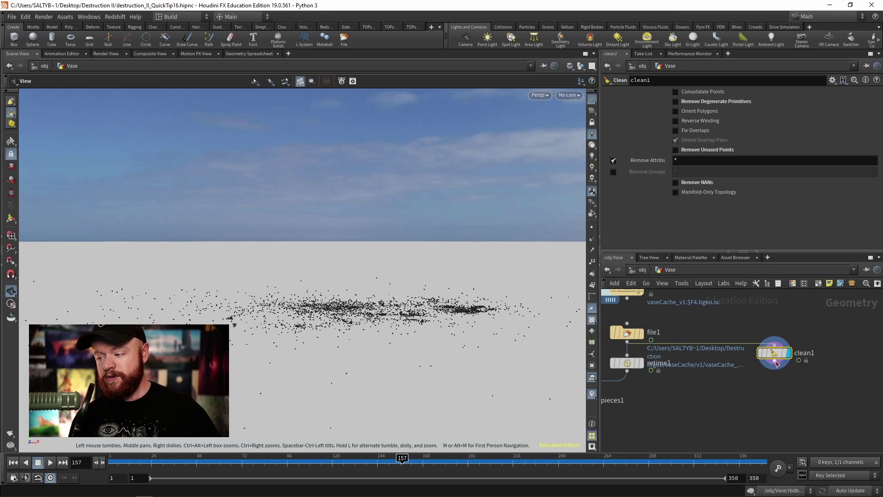
middle_drag(799, 351, 770, 355)
Step: Add an Attribute Adjust Float node after clean1 that adjusts the Cd attribute
key(Tab)
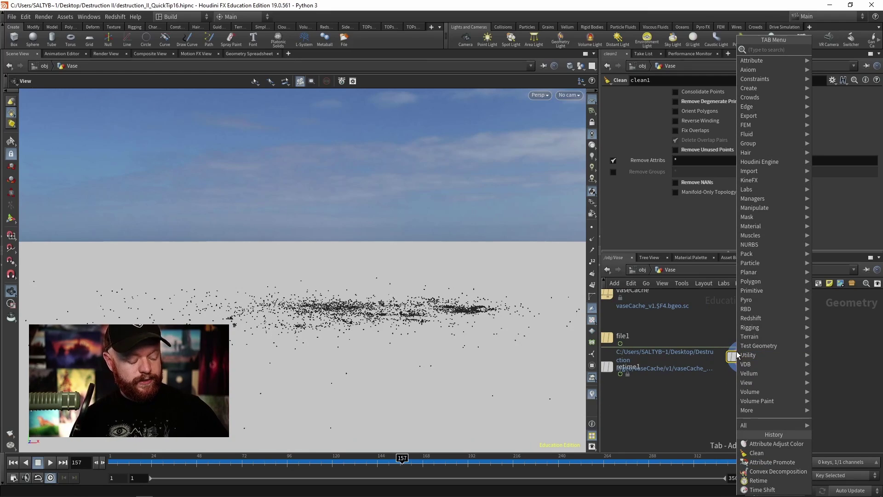
text(attrib ad)
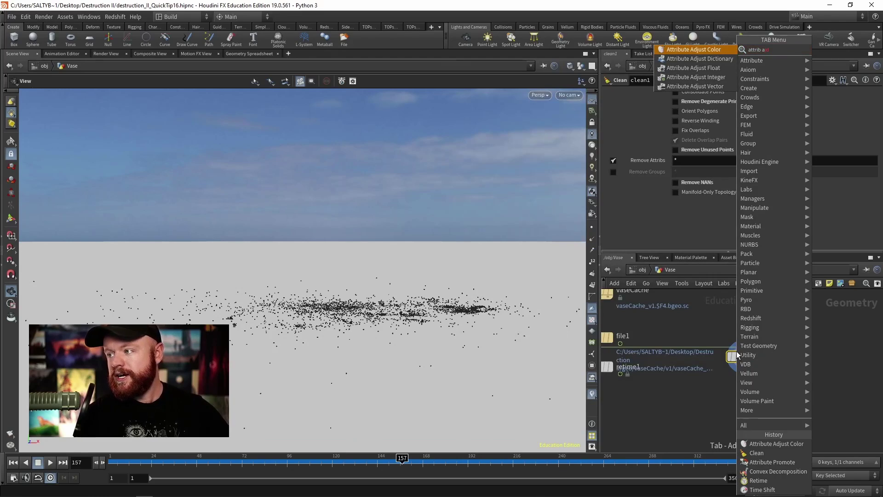
key(Down)
key(Down)
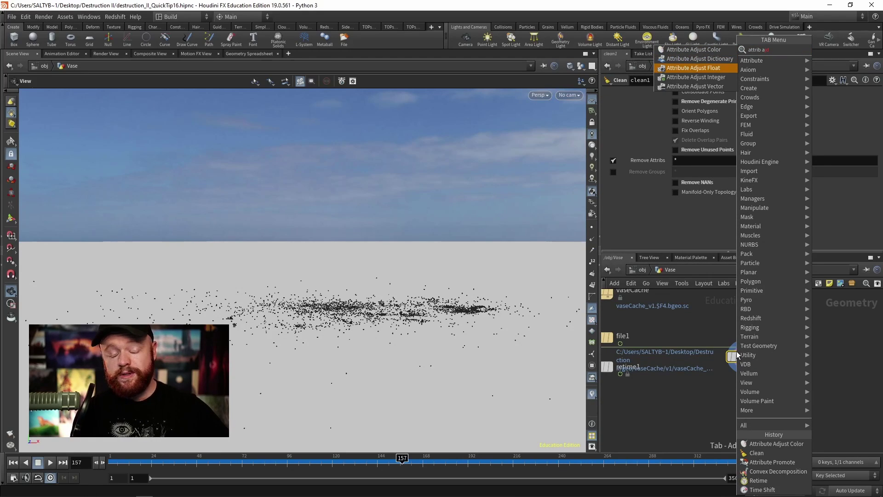
key(Return)
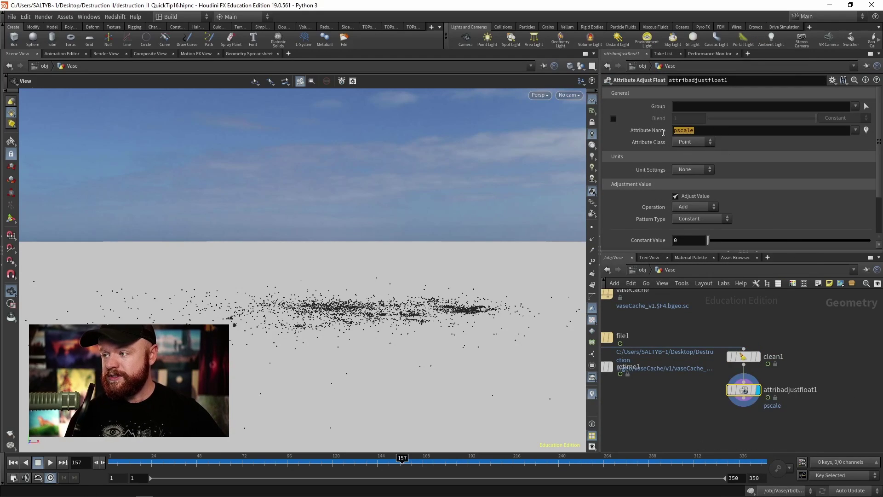
key(Return)
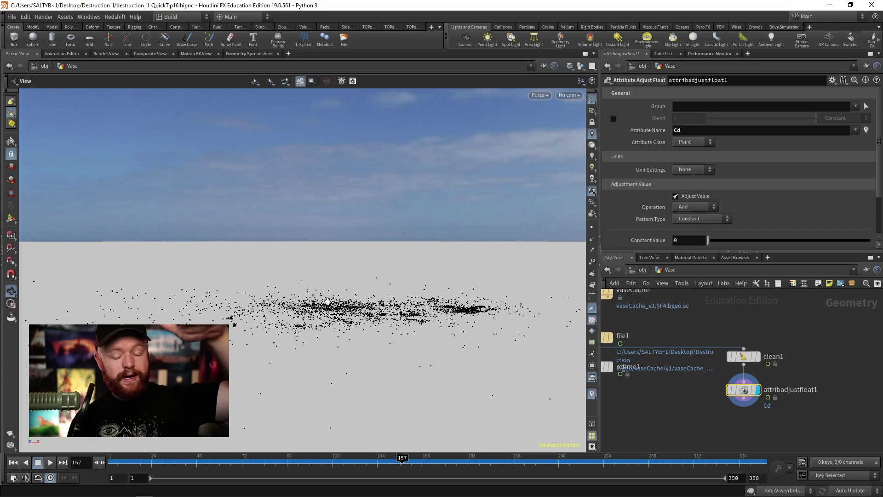
Step: Set the pattern type to Line and start placing the gradient line near the origin
click(711, 218)
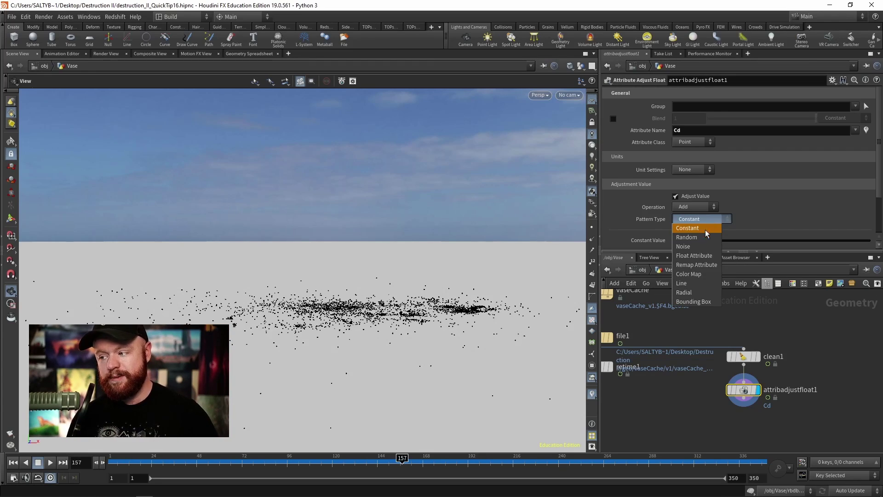
click(700, 284)
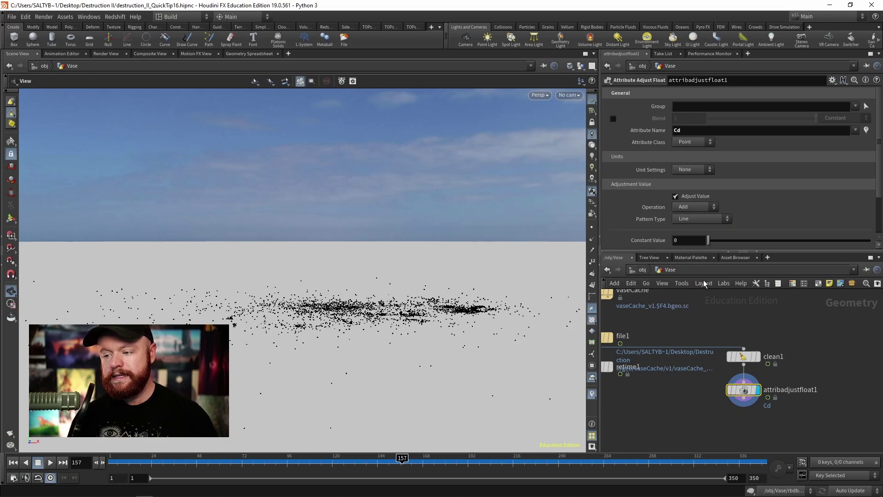
click(11, 218)
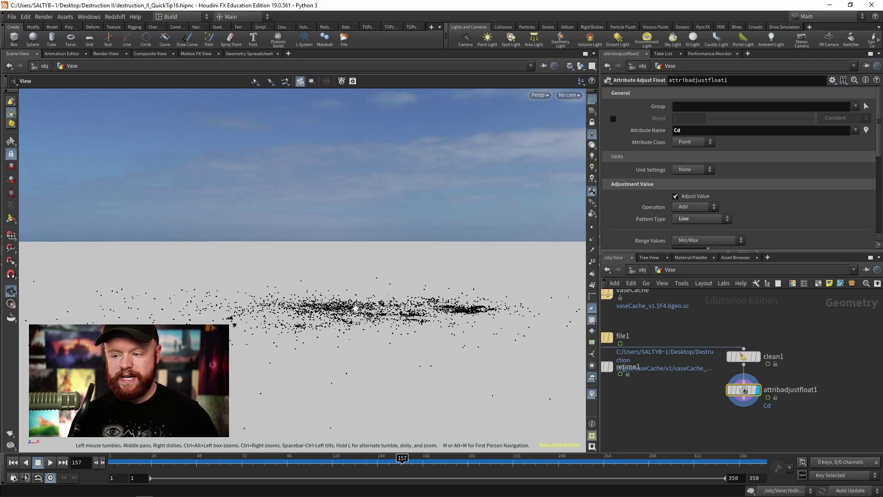
alt+drag(380, 285, 416, 257)
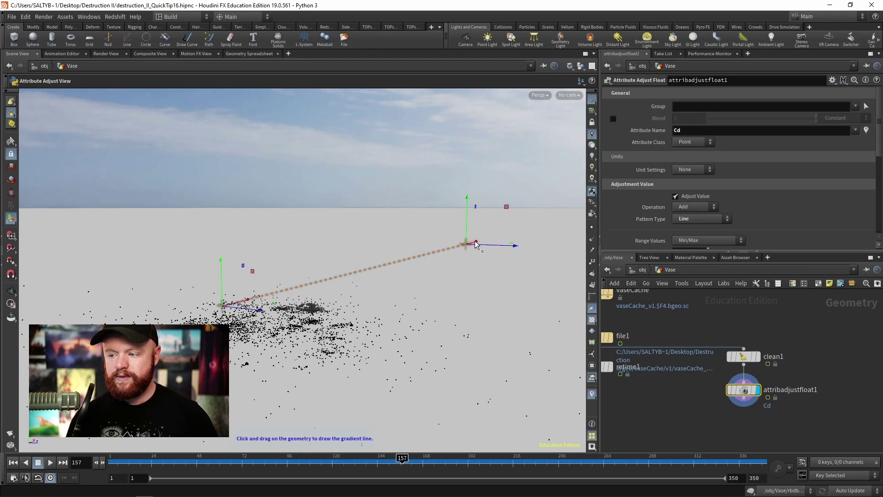
drag(414, 263, 292, 280)
Step: Redraw the gradient line stretching upward and to the left beside the debris
key(Escape)
key(Return)
key(Escape)
key(Return)
drag(216, 276, 363, 194)
key(ctrl+z)
key(ctrl+z)
key(ctrl+z)
key(ctrl+z)
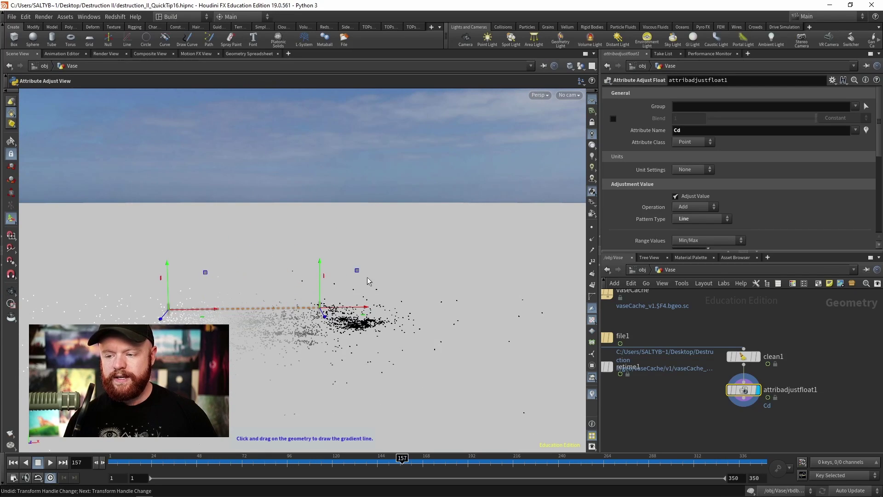
drag(357, 272, 238, 287)
Step: Lower the gradient handle along its vertical axis and look down on the ground
key(Escape)
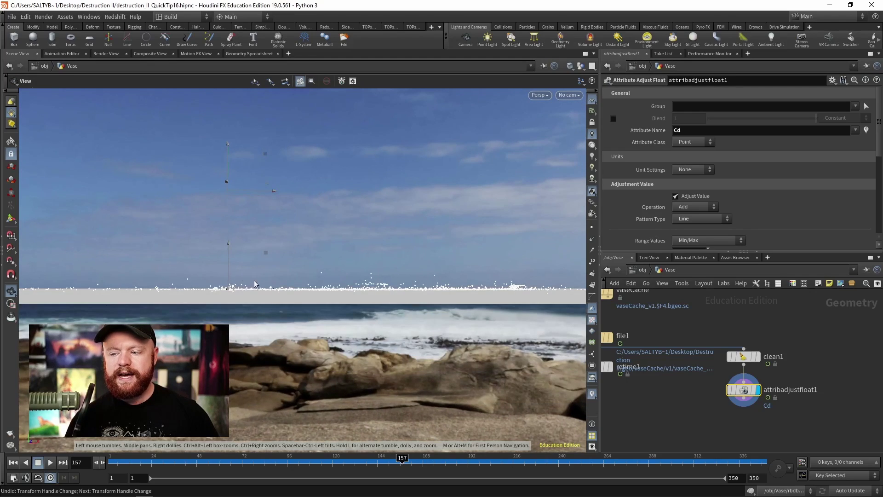
key(Return)
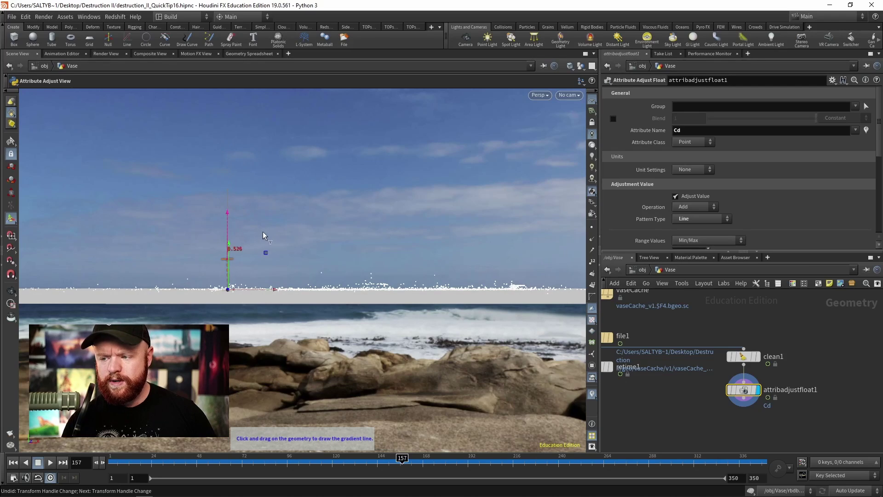
drag(263, 231, 264, 236)
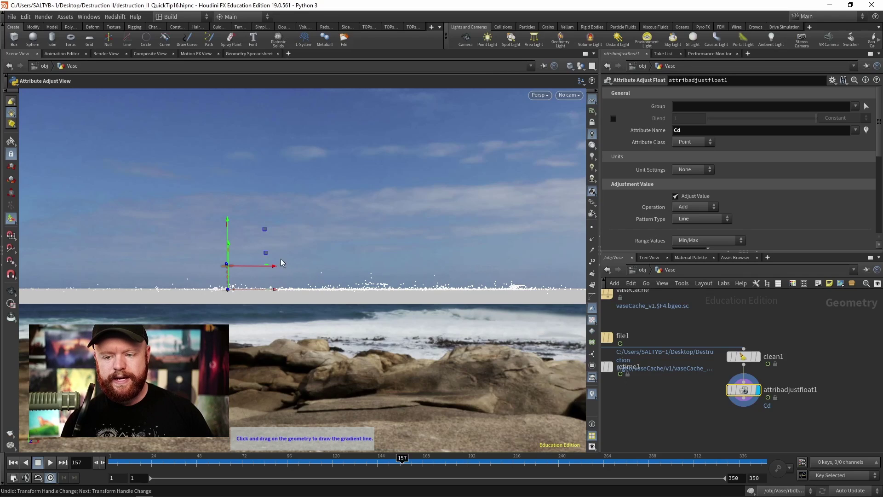
alt+drag(281, 263, 248, 298)
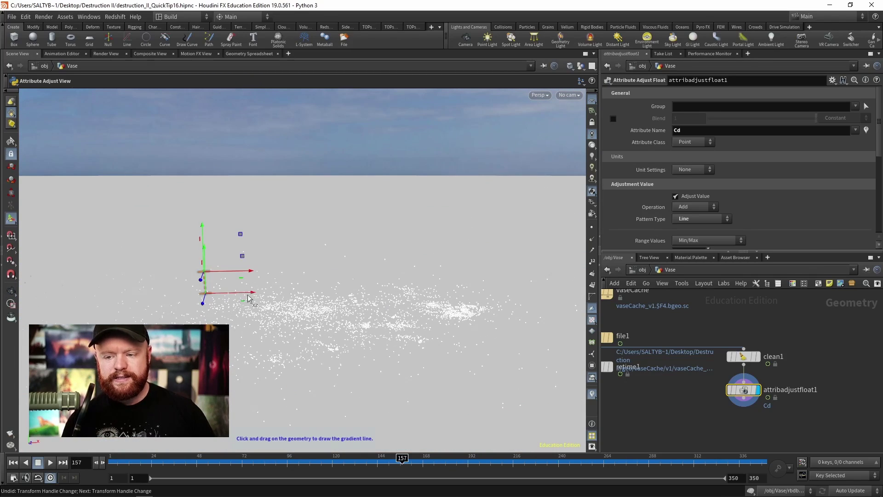
middle_drag(693, 391, 710, 390)
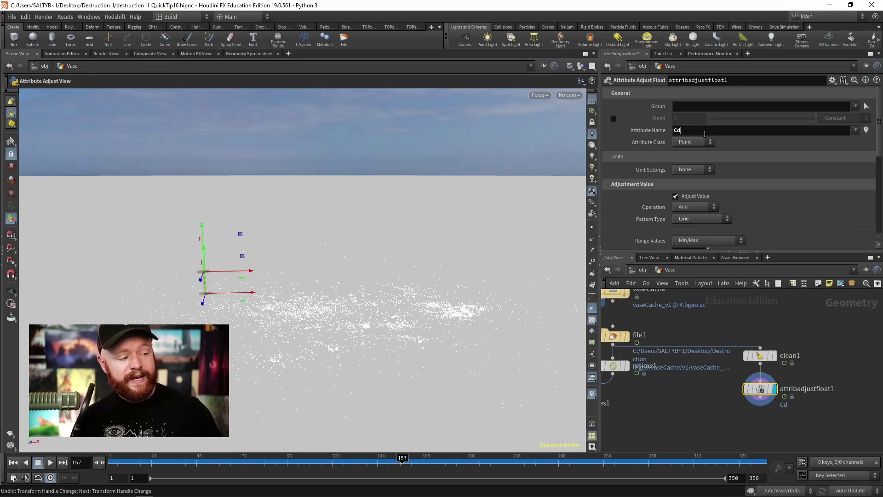
Step: Change the adjusted attribute name from Cd to customDrag
key(Return)
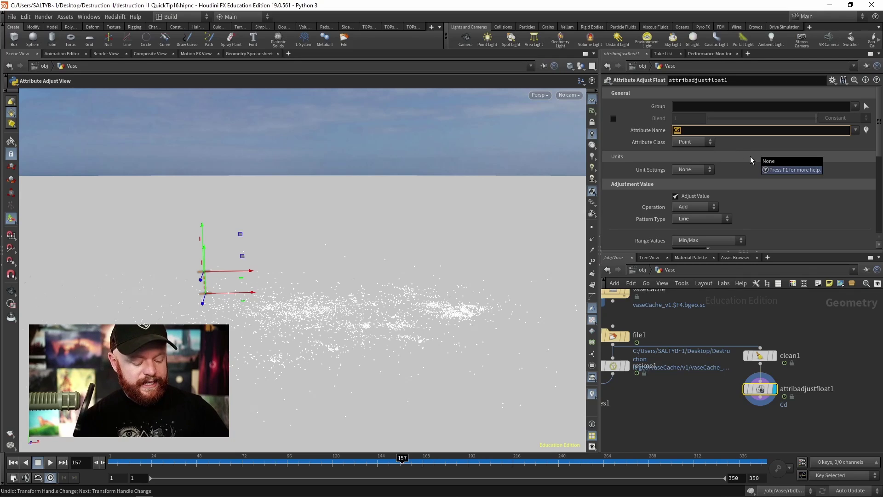
key(BackSpace)
text(customD)
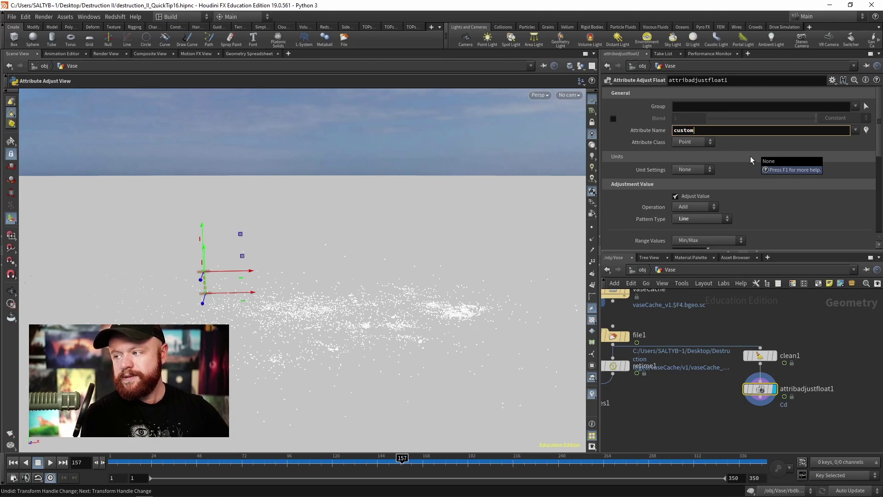
text(rag)
key(Return)
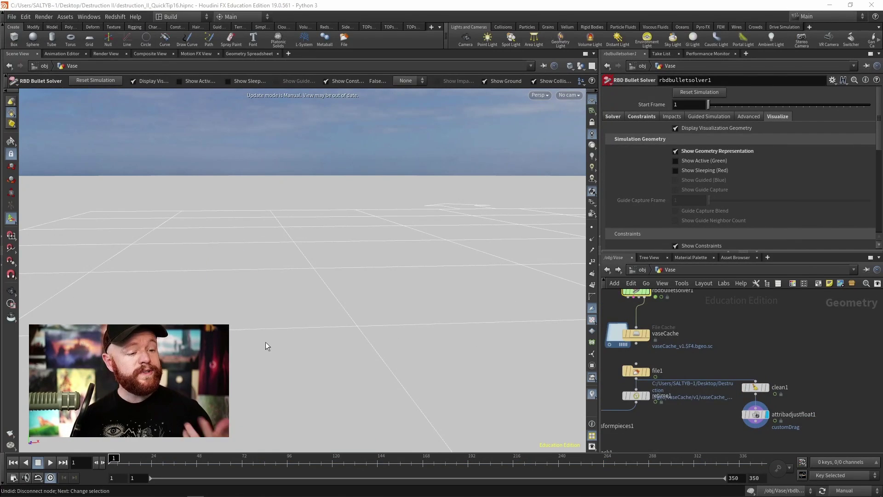
Step: Copy attribadjustfloat1 and go inside rbdbulletsolver1's forces network
click(754, 414)
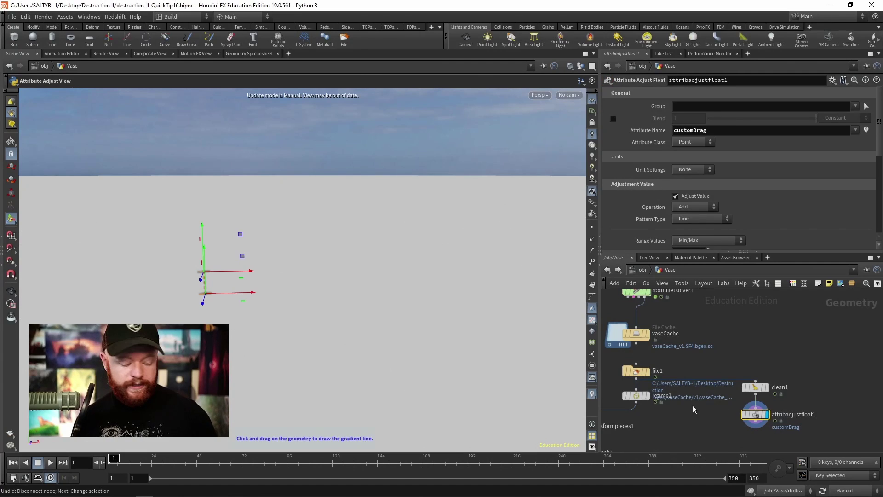
middle_drag(704, 336, 742, 393)
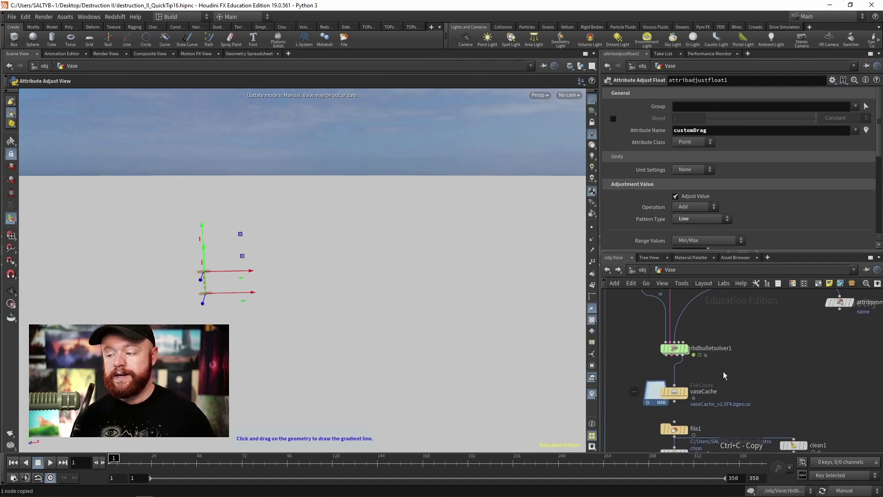
click(710, 350)
key(ctrl+c)
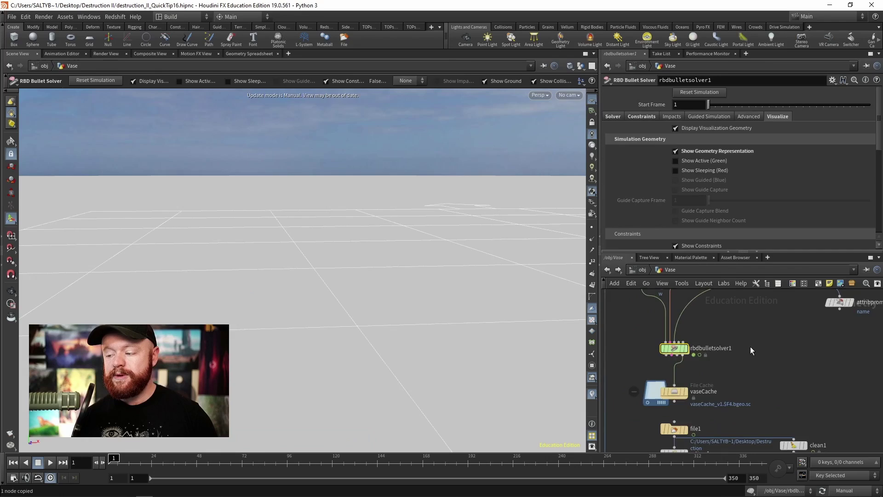
key(Return)
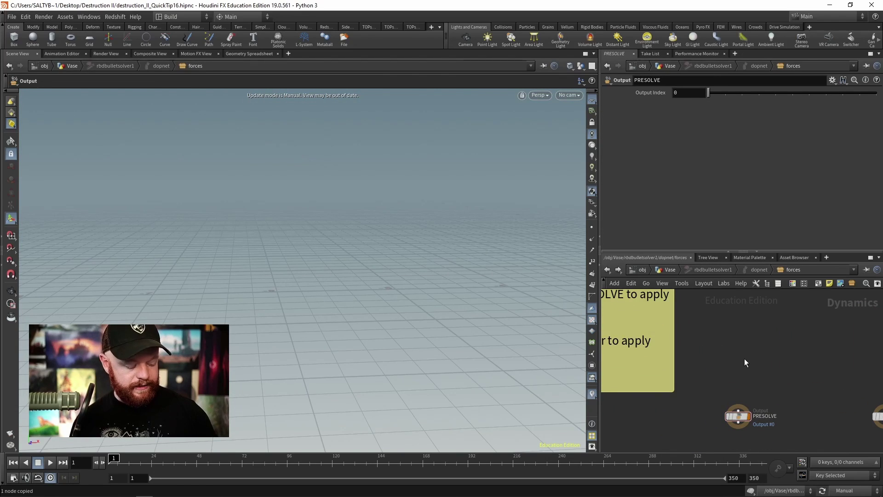
Step: Add a SOP Solver, sopsolver1, and wire it into the PRESOLVE output
key(ctrl+v)
middle_drag(740, 366, 693, 363)
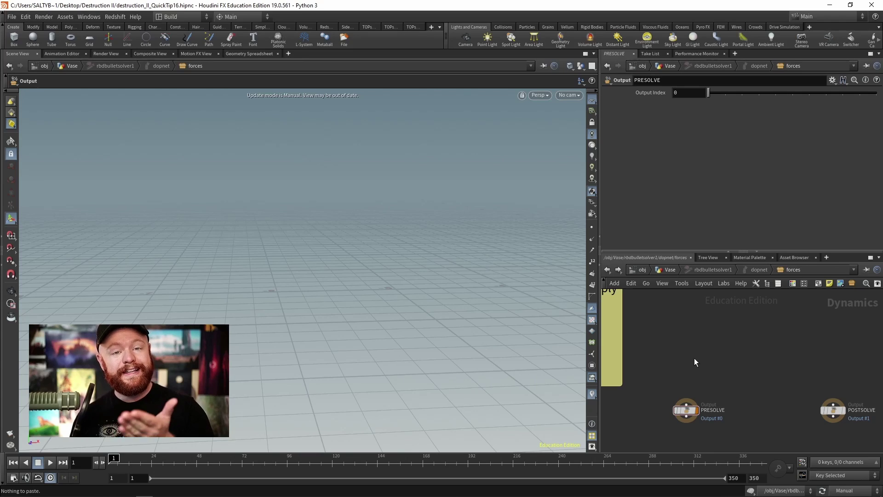
key(Tab)
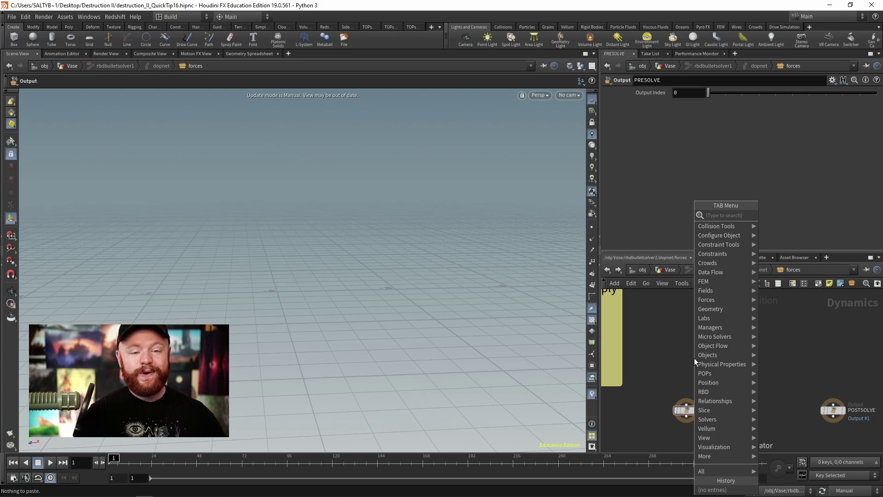
text(sop sol)
key(Return)
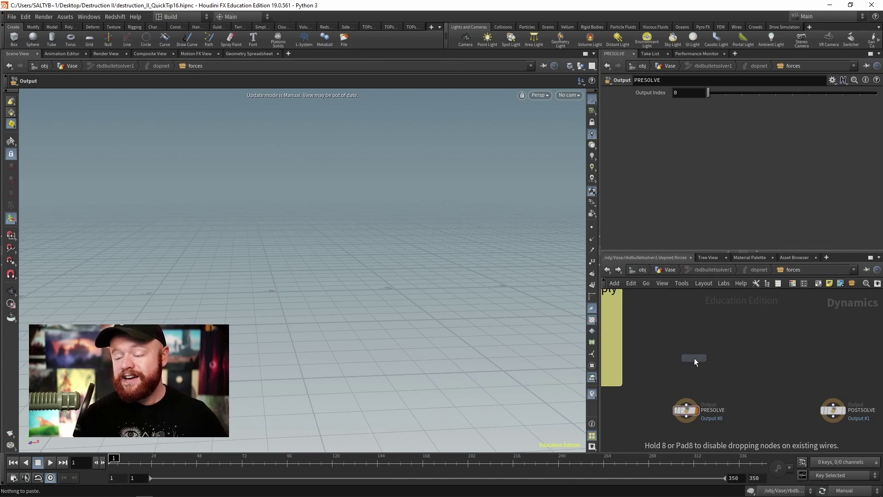
click(694, 357)
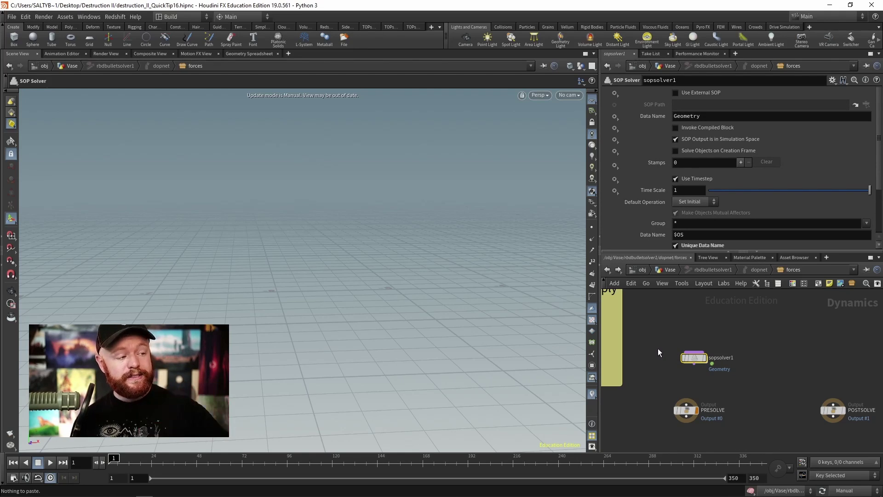
scroll(698, 383, up, 2)
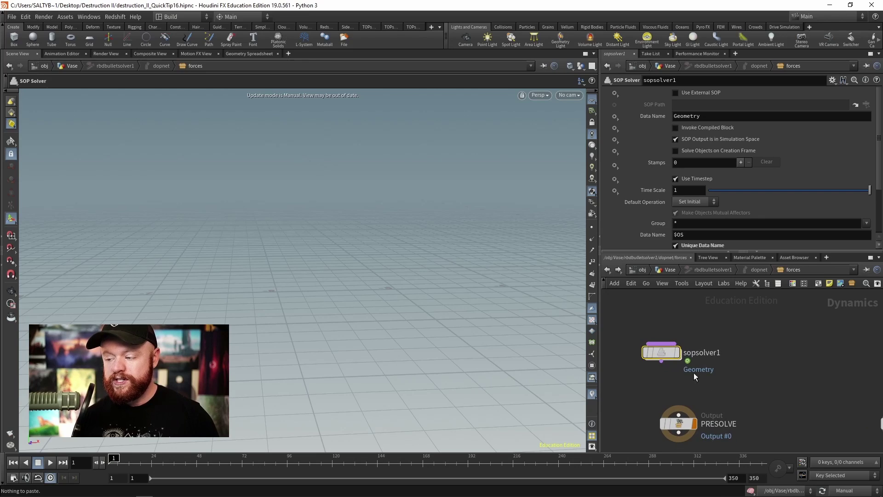
drag(660, 357, 663, 397)
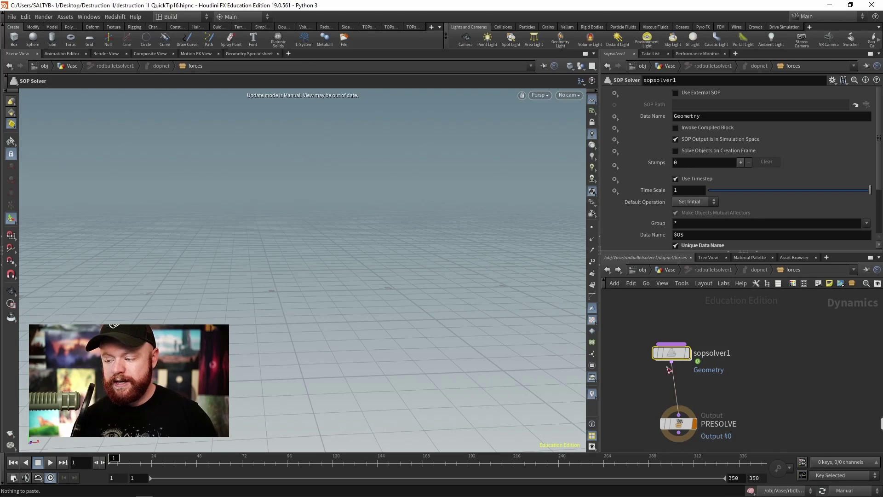
Step: Inside sopsolver1, paste the customDrag Attribute Adjust Float node and feed dop_geometry into it
key(Return)
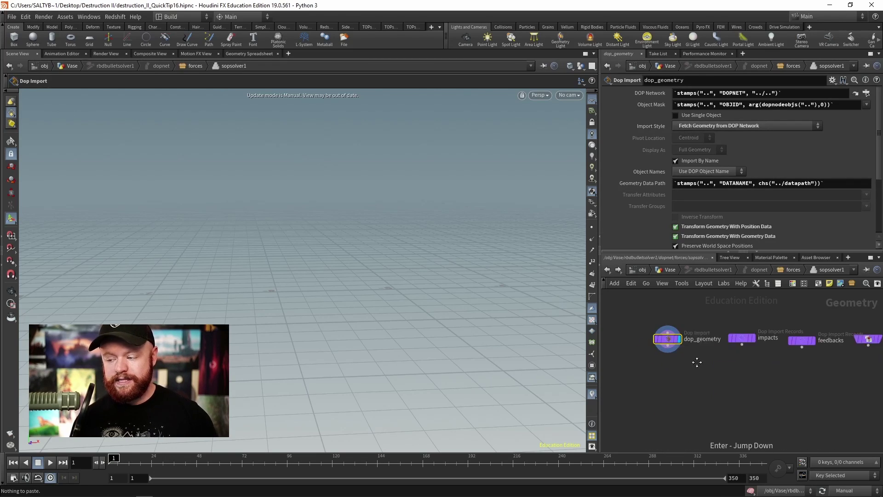
key(ctrl+v)
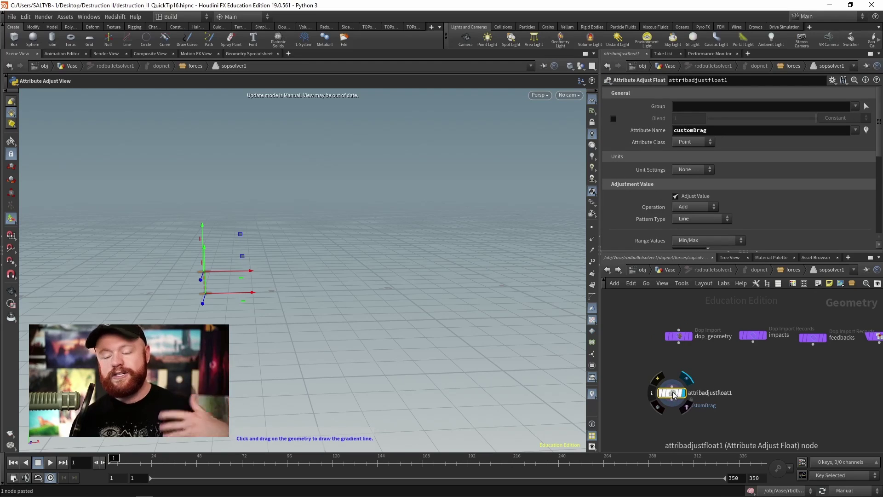
drag(664, 393, 690, 376)
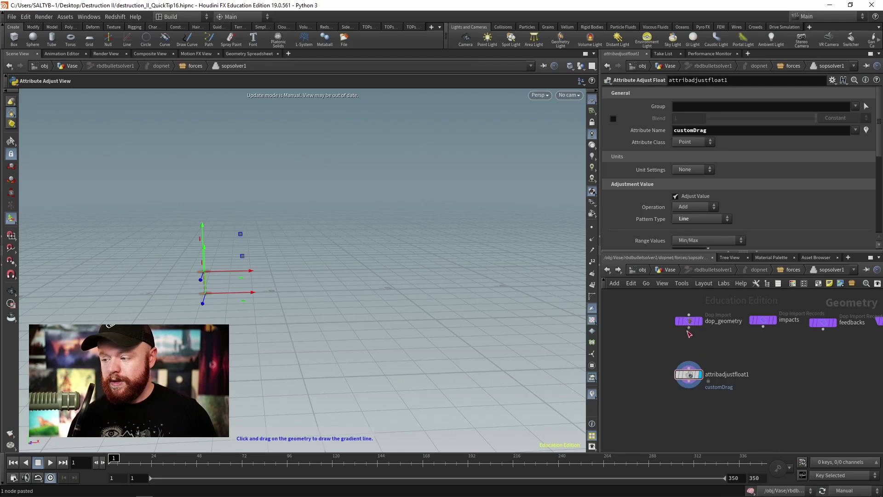
drag(689, 327, 689, 369)
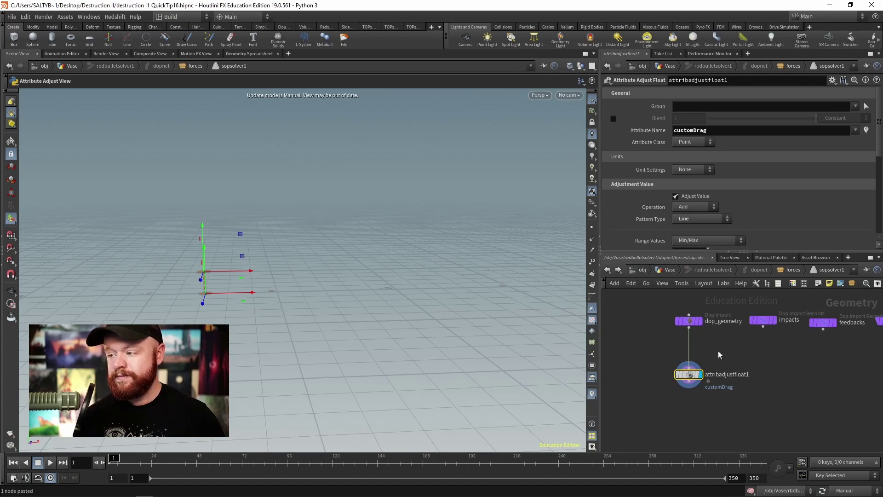
Step: Set the customDrag gradient's Max Value to .05
drag(877, 143, 873, 183)
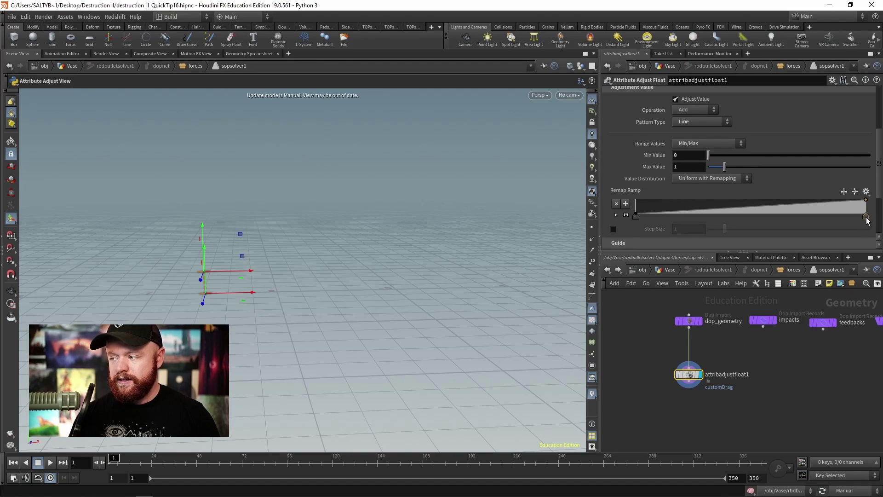
click(686, 167)
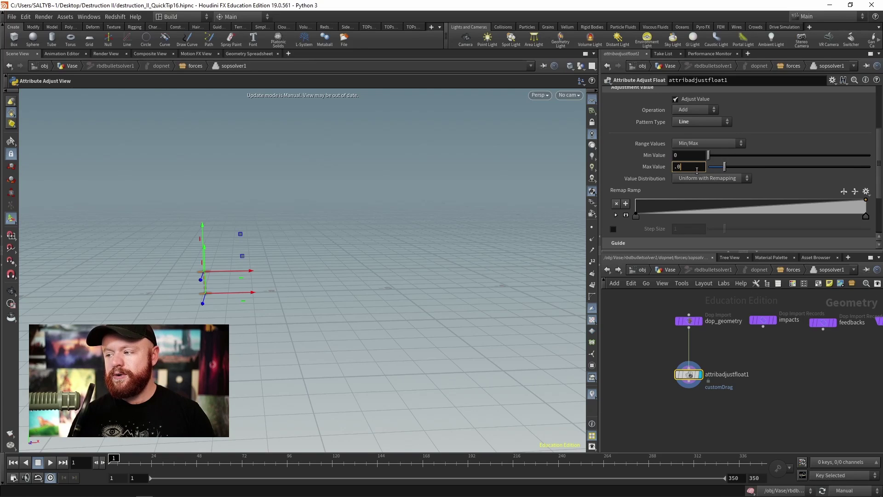
key(Return)
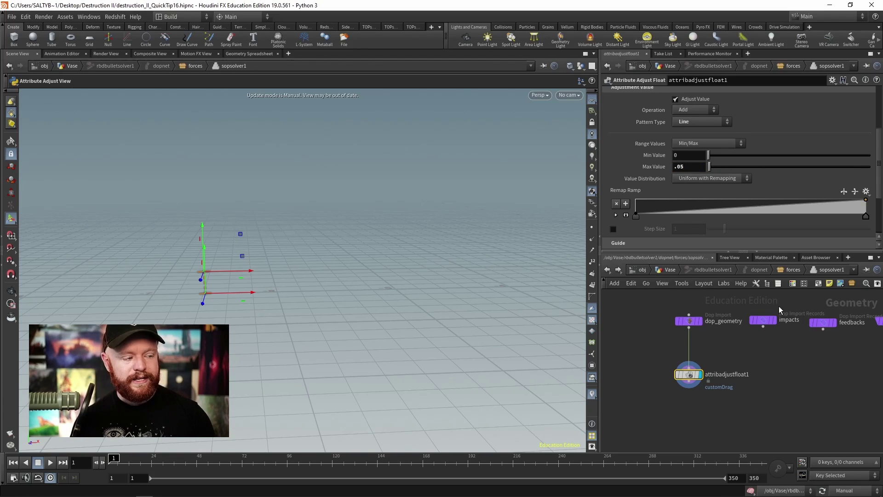
scroll(772, 346, up, 2)
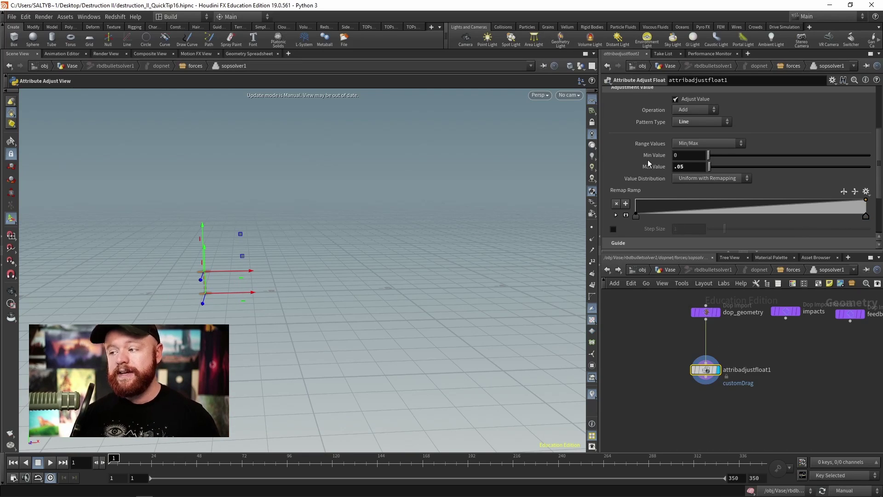
key(Tab)
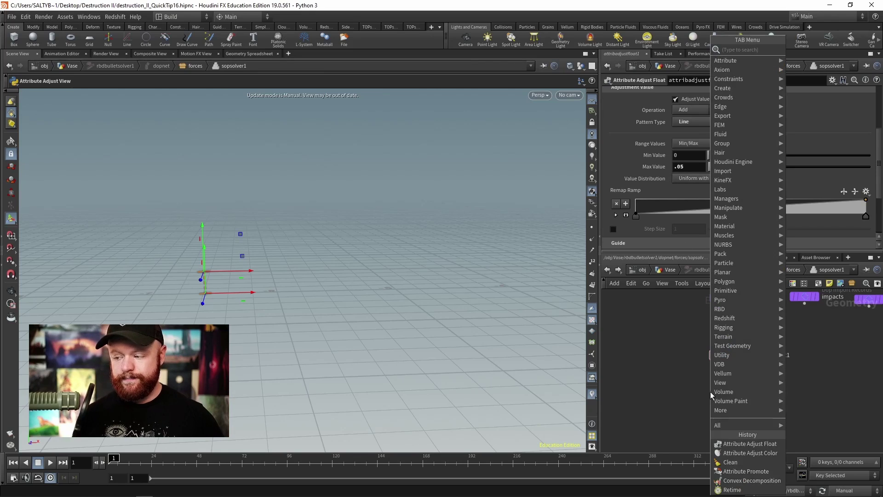
text(wrangle)
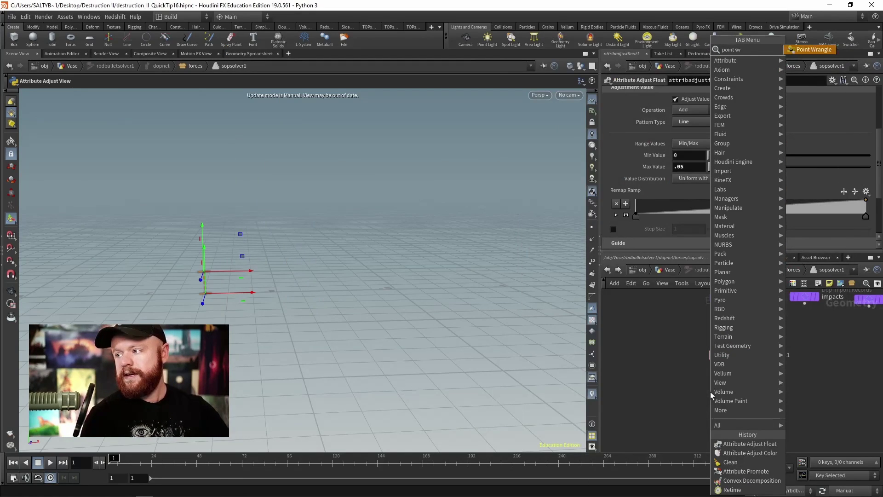
key(Return)
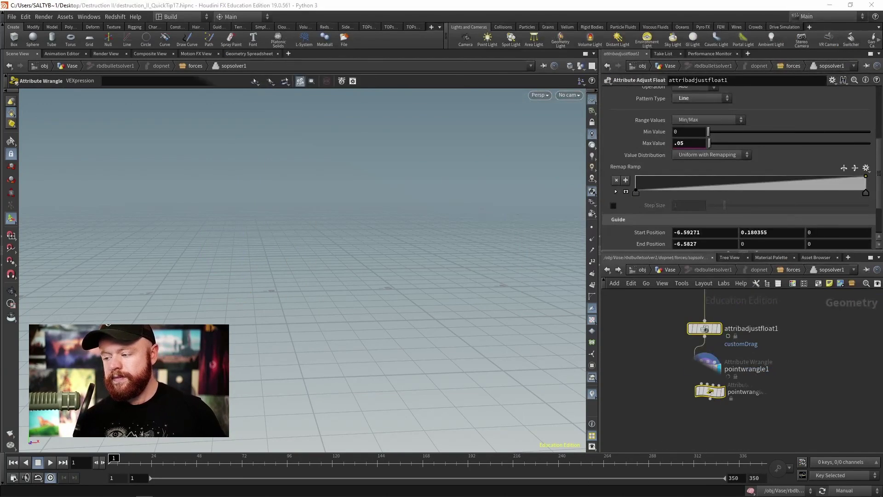
key(Escape)
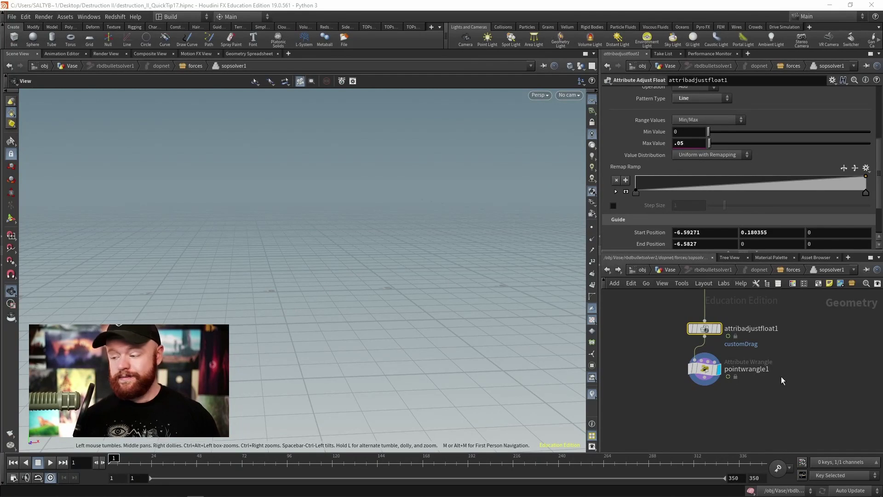
click(704, 368)
click(695, 166)
text(v)
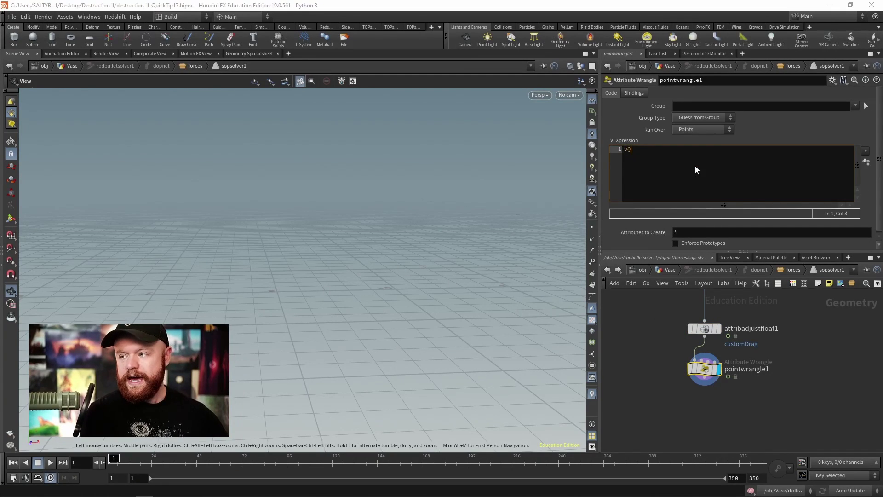
text(@v *)
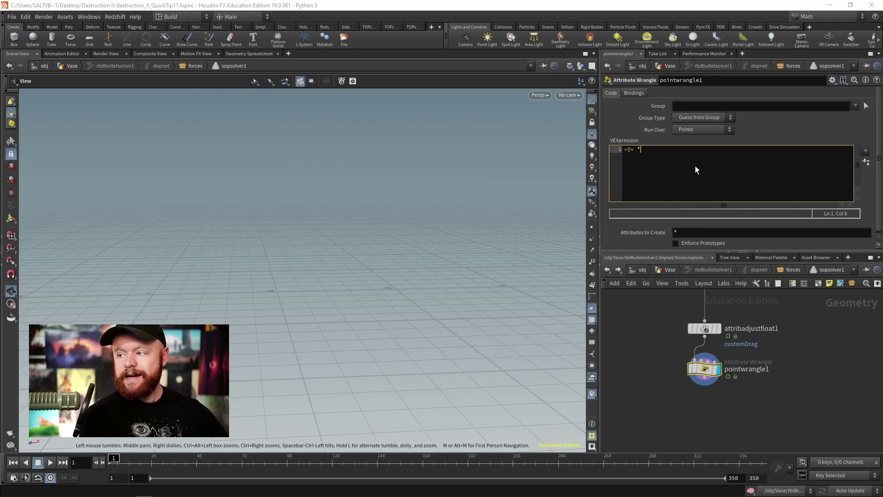
text(= (1-)
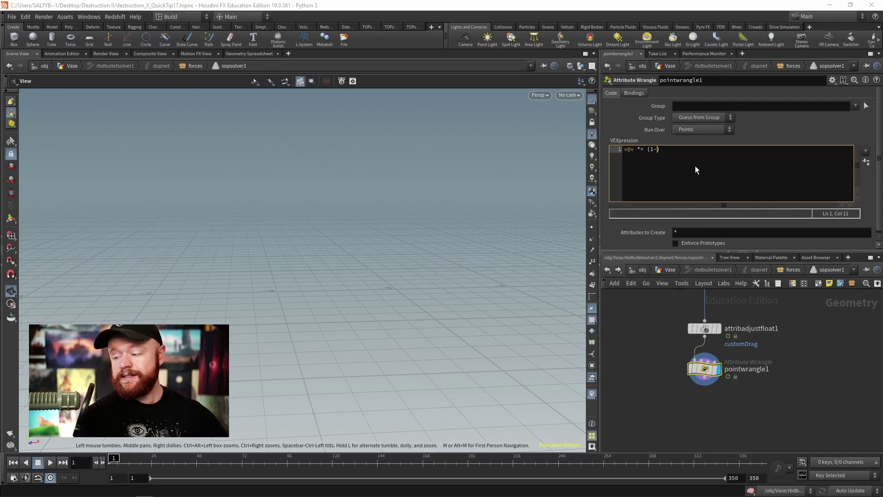
text(@customDrag))
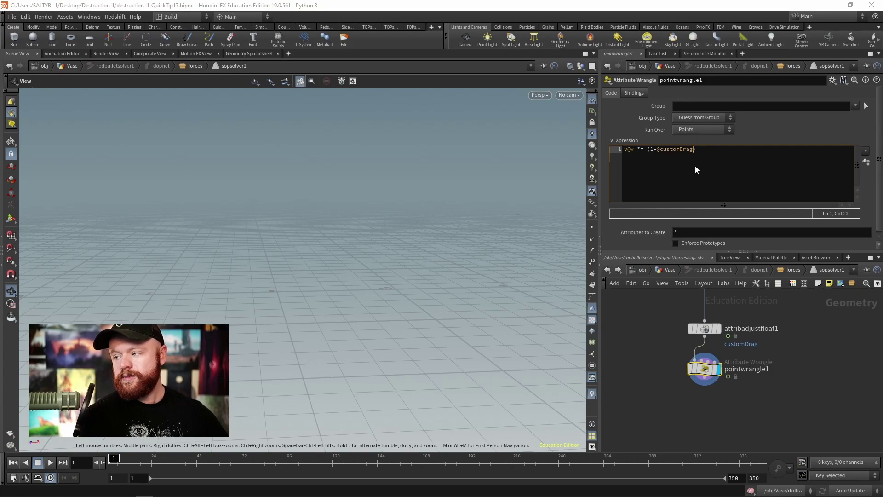
text(;)
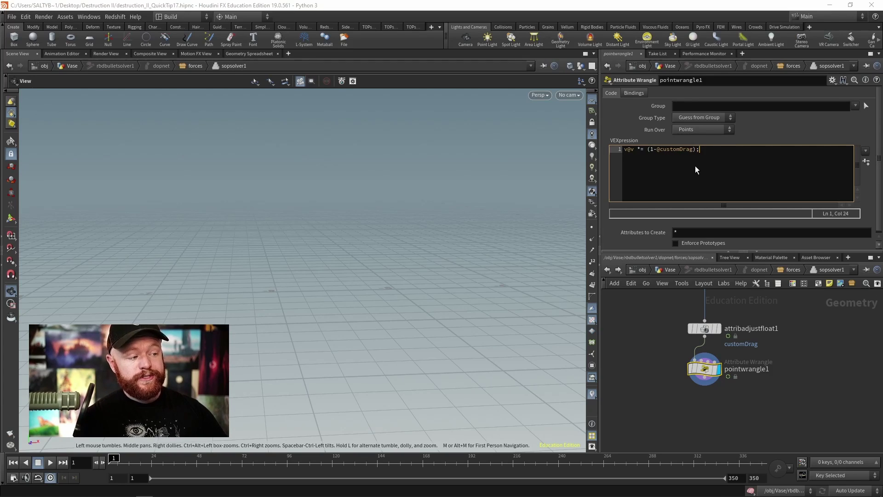
key(ctrl+a)
key(ctrl+c)
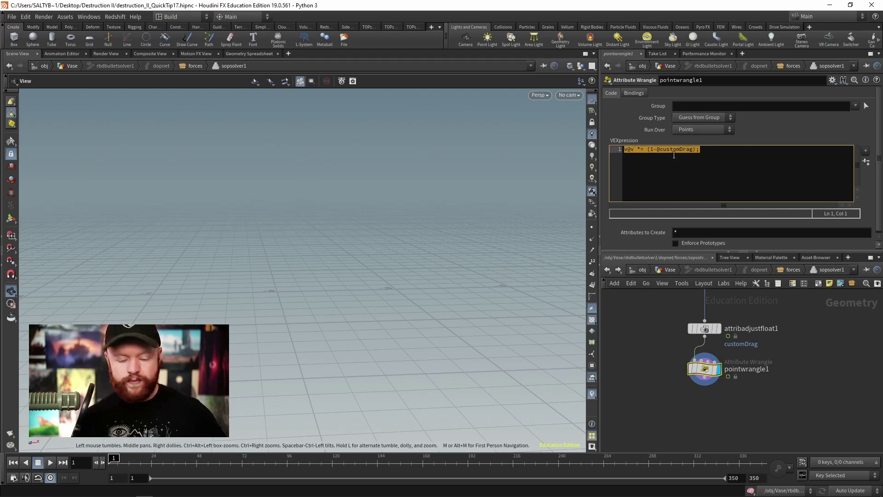
click(734, 153)
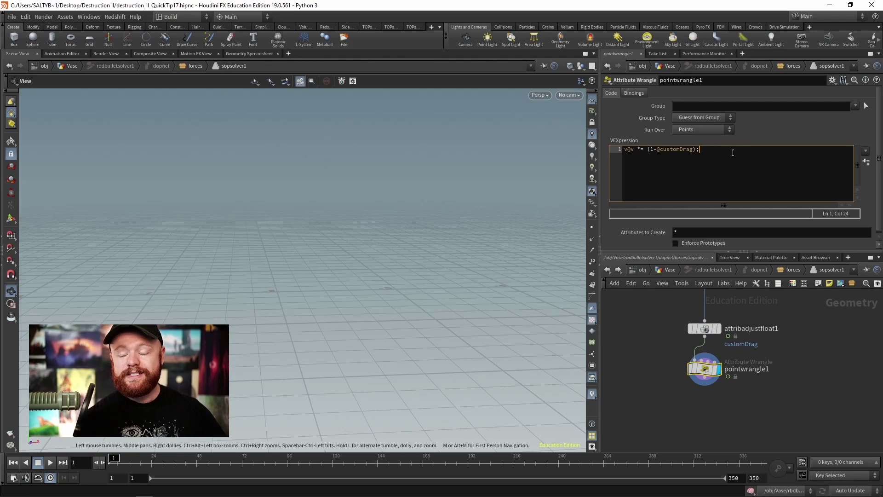
key(Return)
key(ctrl+v)
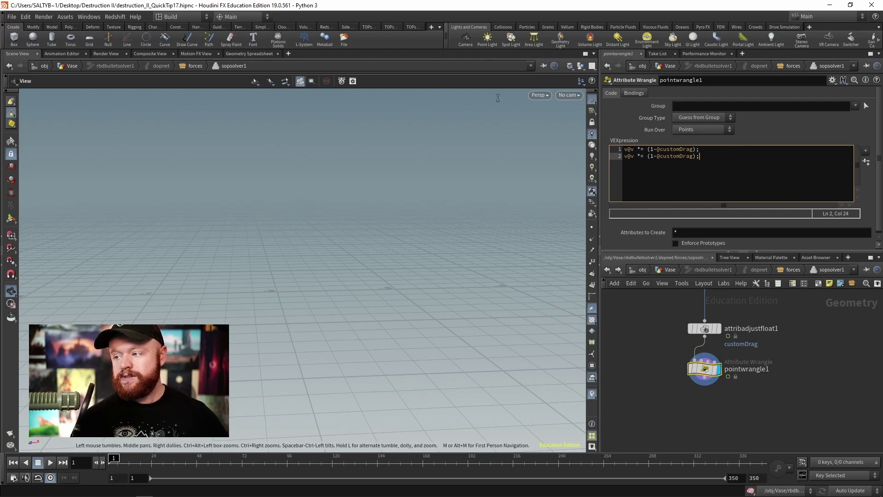
click(634, 157)
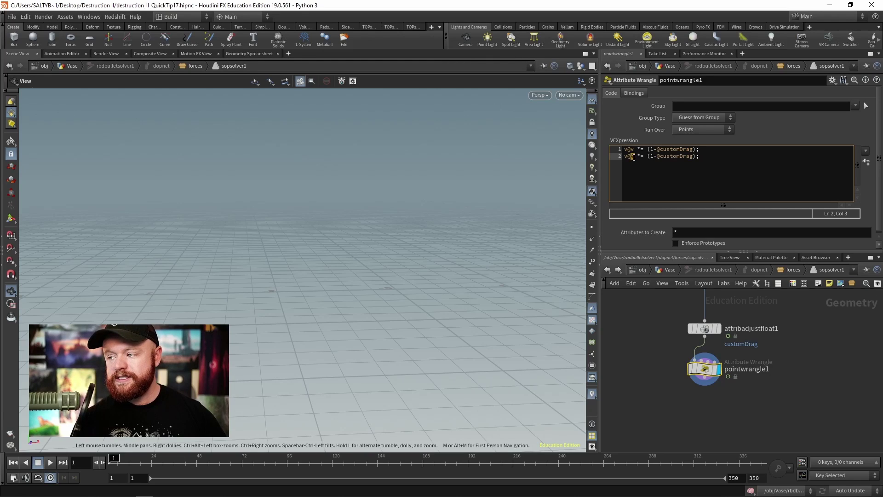
text(w)
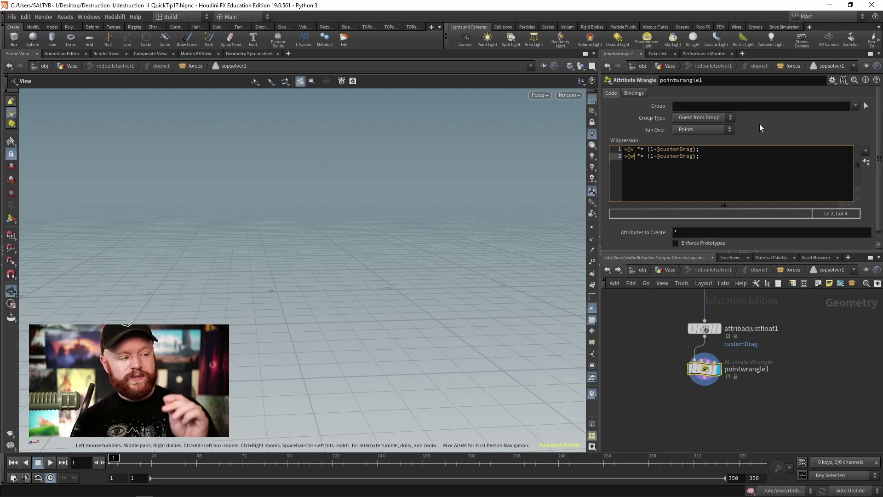
click(767, 139)
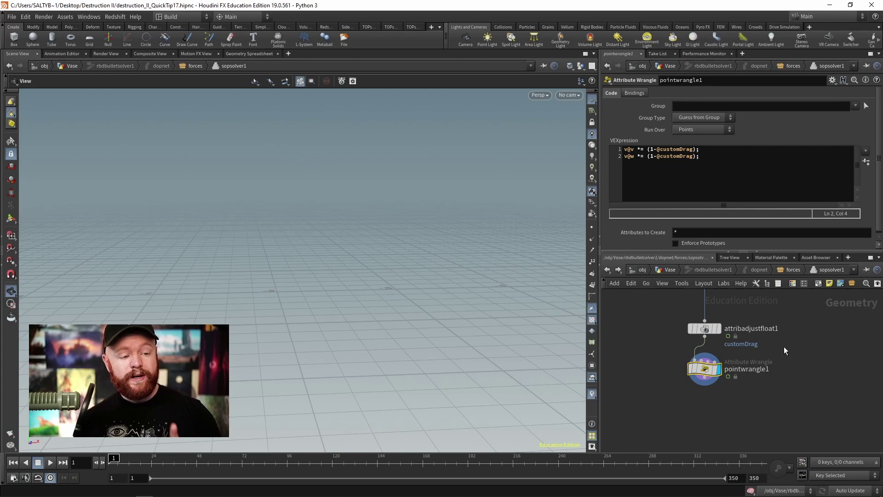
scroll(782, 352, up, 3)
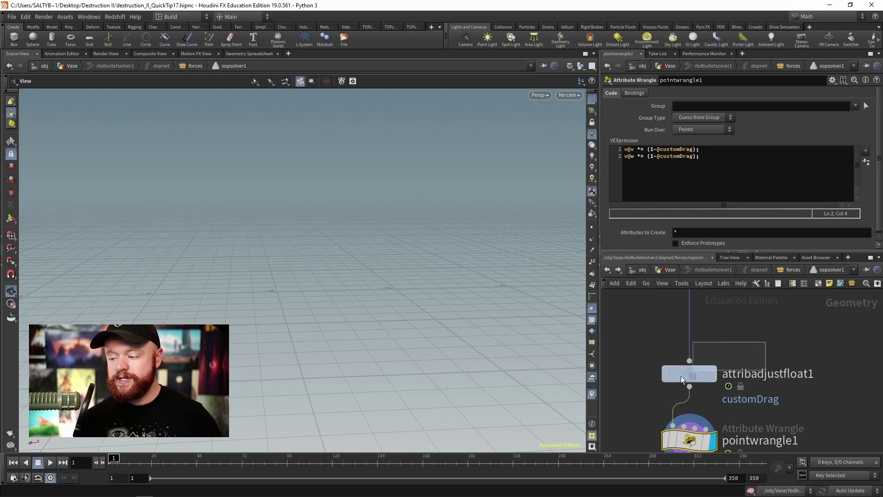
Step: Change attribadjustfloat1's Operation from Add to Set Always
click(683, 371)
scroll(681, 375, up, 1)
scroll(717, 138, up, 2)
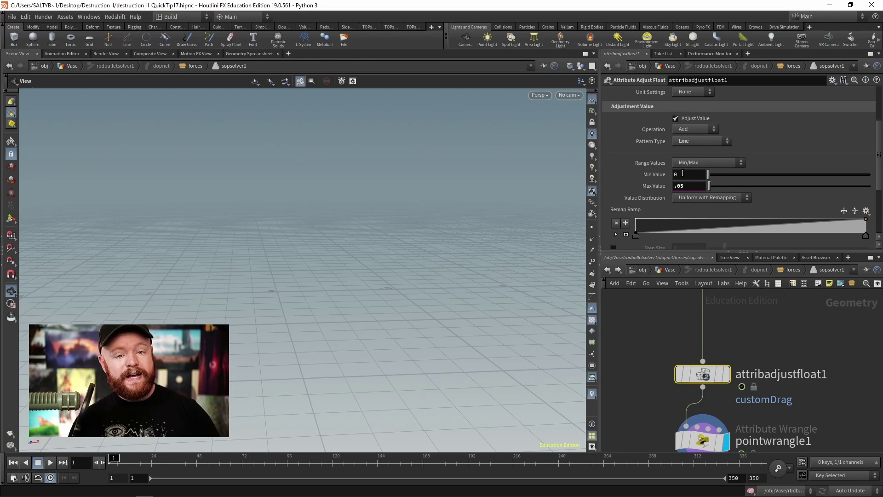
click(685, 130)
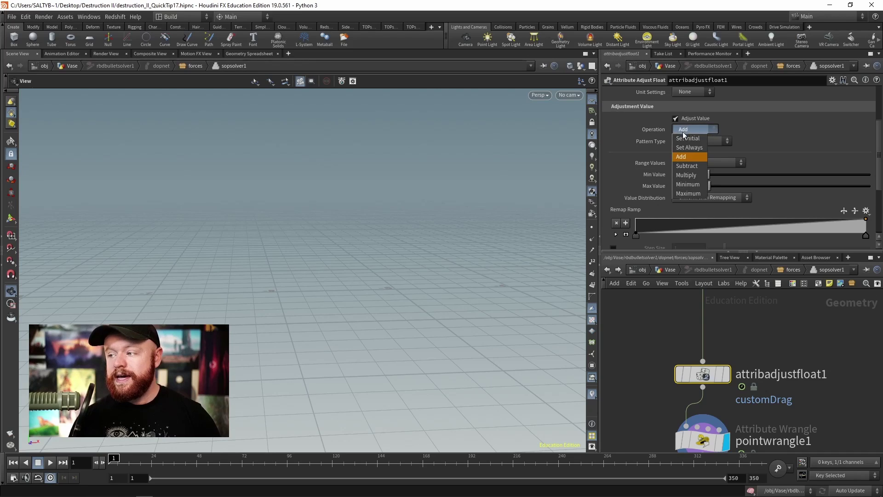
click(689, 149)
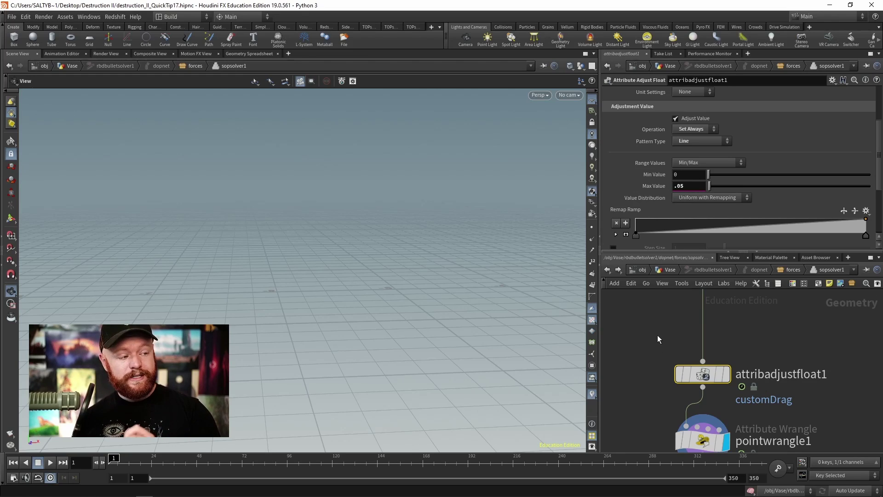
Step: Go up to the Vase network, select clean1, and scrub to frame 192 to view the debris
click(659, 270)
click(763, 368)
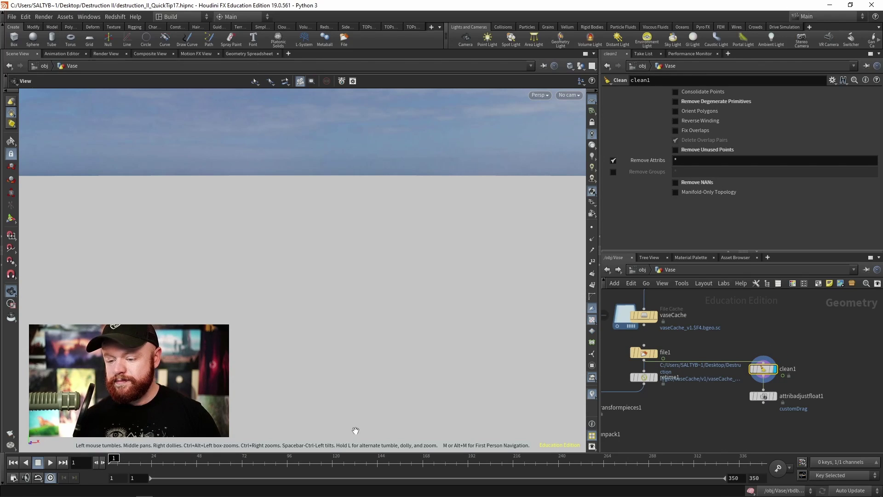
drag(138, 459, 467, 460)
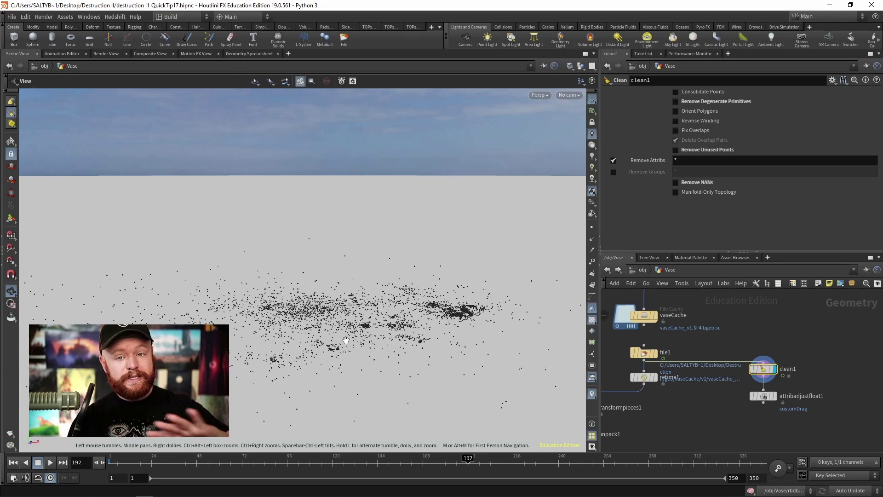
Step: Select rbdbulletsolver1 and dive back into its forces network
middle_drag(721, 317, 735, 400)
drag(716, 369, 651, 349)
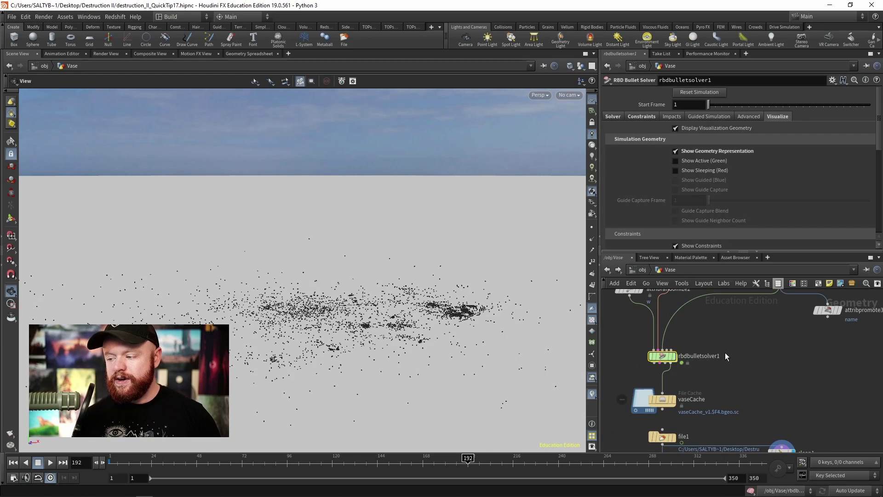
key(Return)
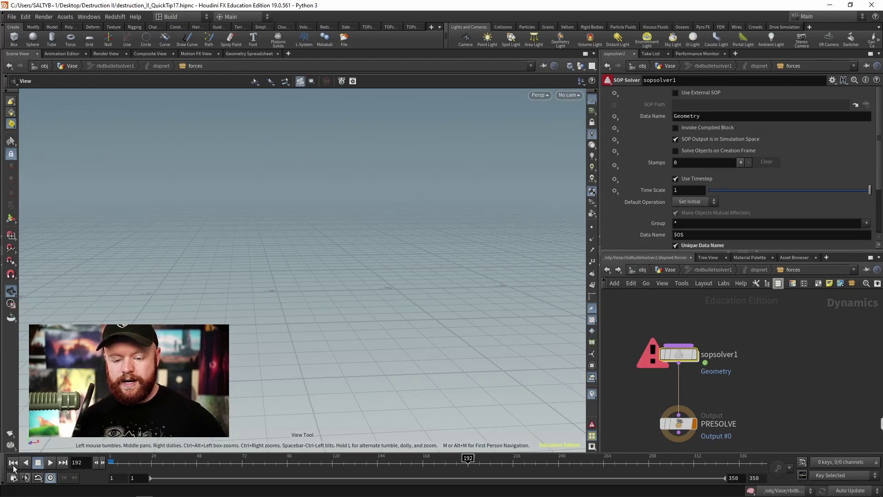
Step: Switch to manual updates, then inside sopsolver1 set Max Value to .25 at frame 192
click(847, 490)
click(846, 469)
key(Return)
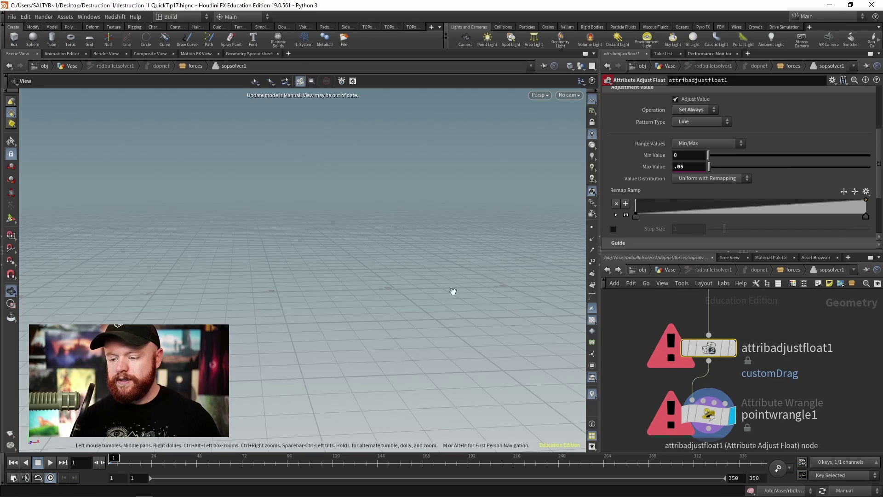
click(468, 460)
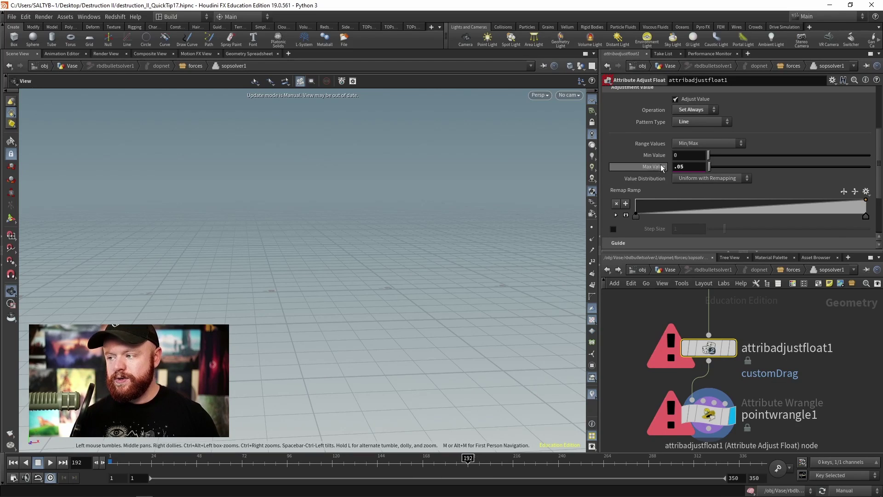
click(696, 167)
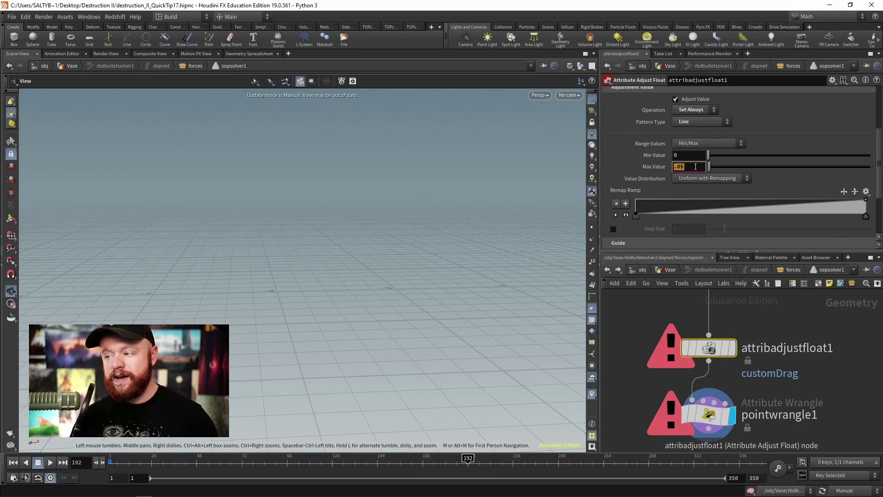
text(.25)
key(Return)
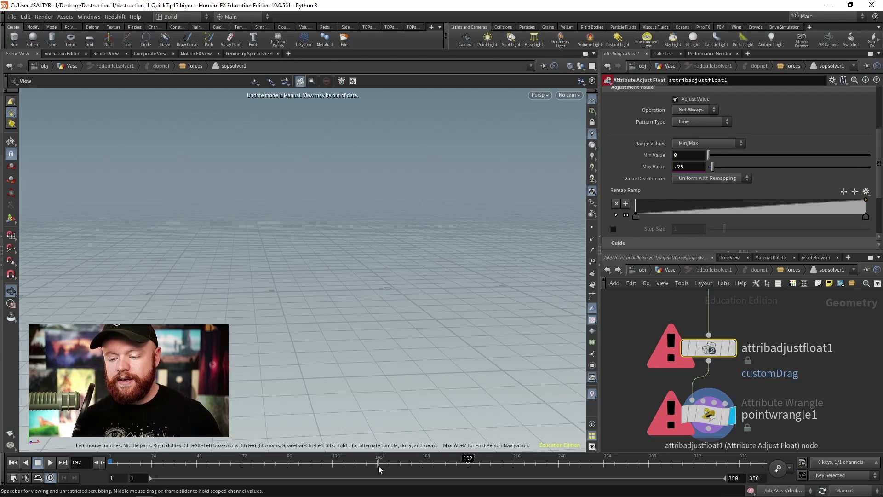
Step: Keyframe Max Value at .05 on frame 144 and .25 on frame 192
click(378, 466)
click(676, 168)
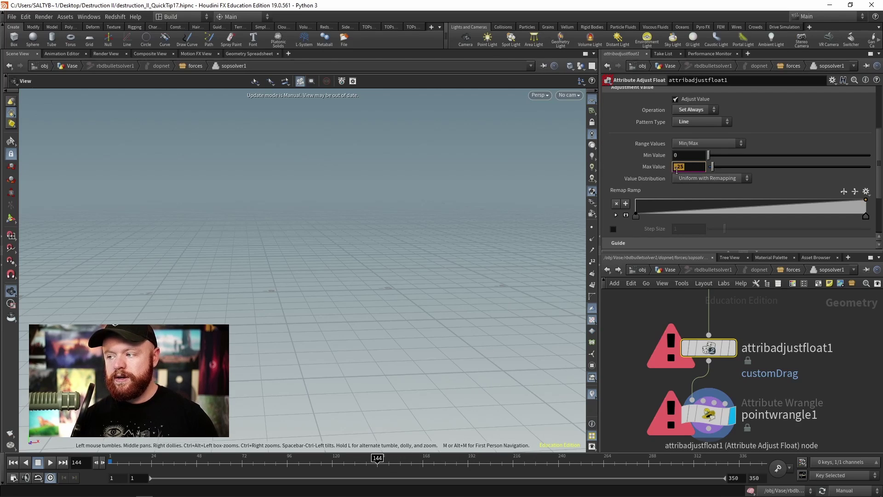
text(.05)
key(Return)
alt+click(654, 166)
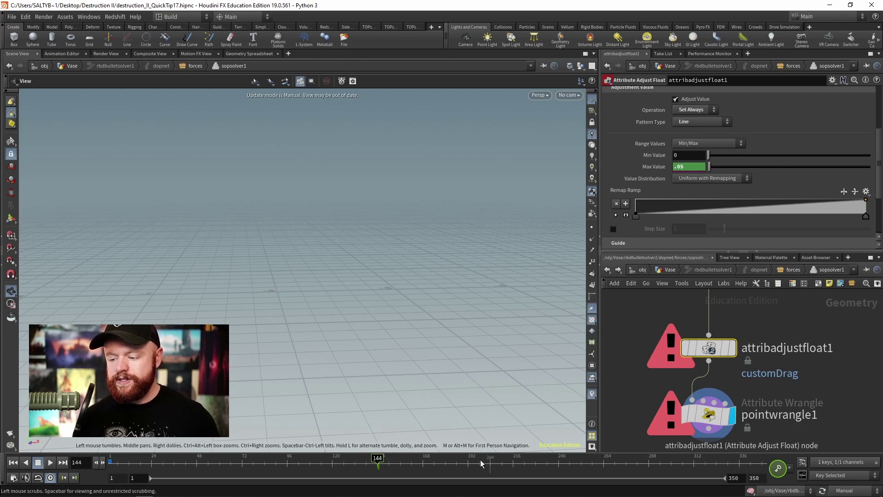
click(468, 463)
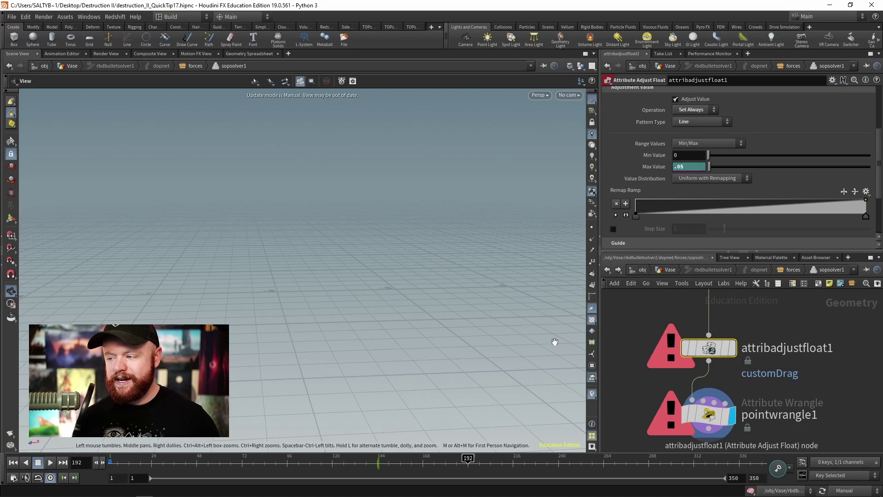
click(681, 166)
text(.25)
key(Return)
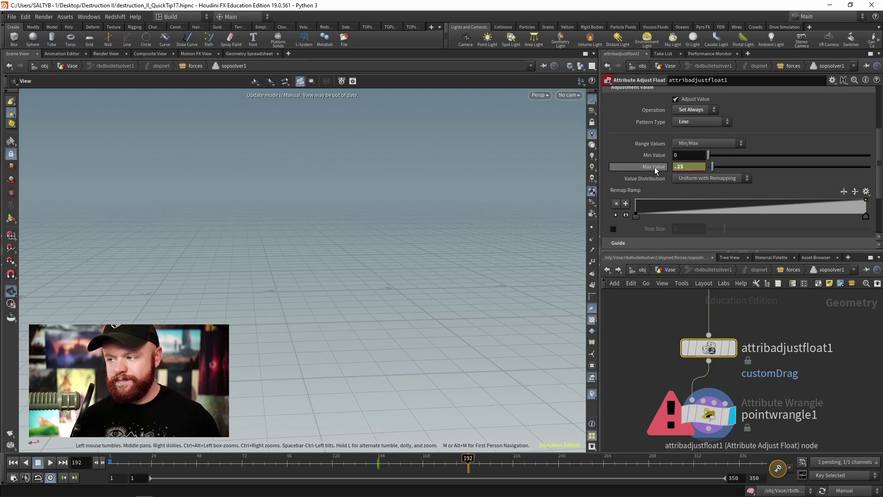
alt+click(655, 167)
click(644, 370)
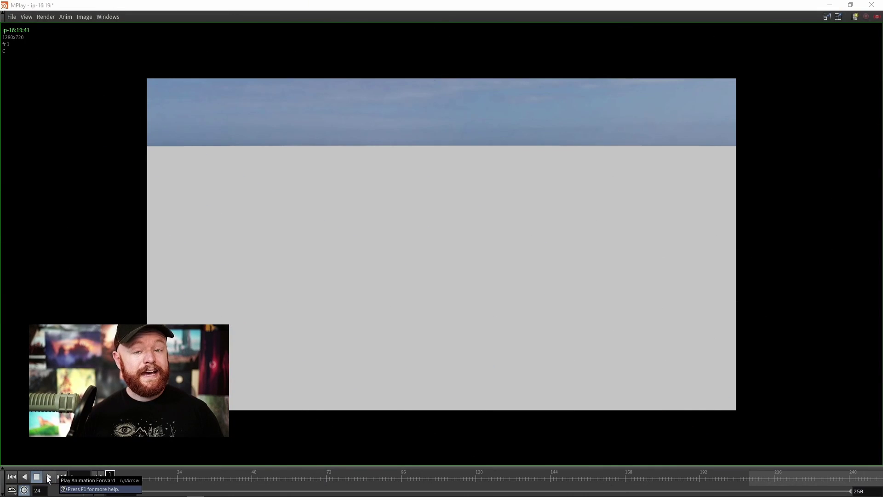
Step: Play the MPlay flipbook and reposition the image to watch the fragments settle
click(49, 477)
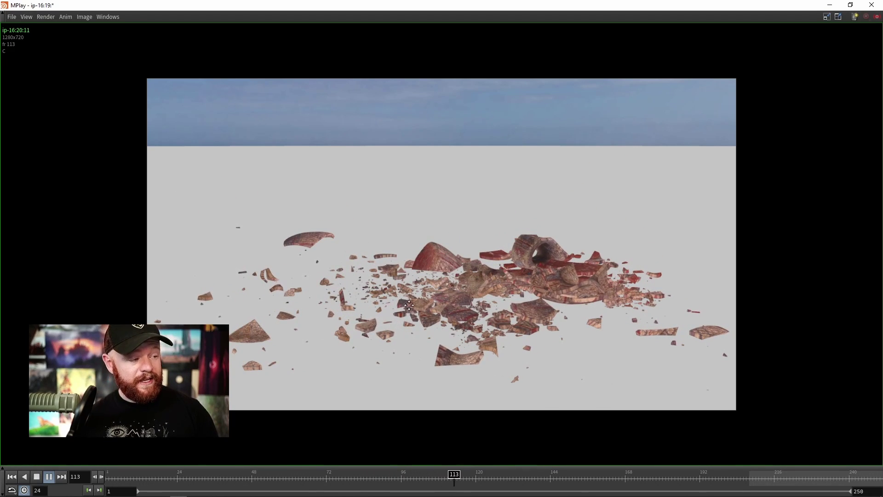
middle_drag(409, 305, 405, 311)
scroll(388, 314, down, 1)
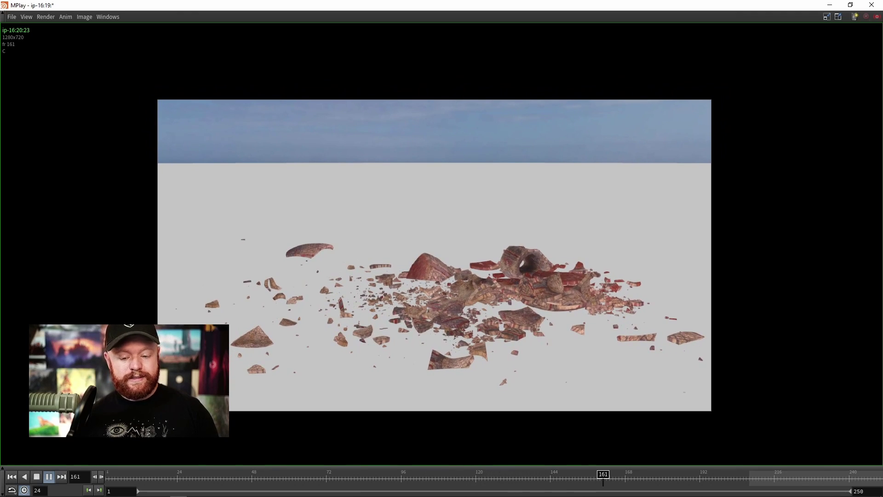